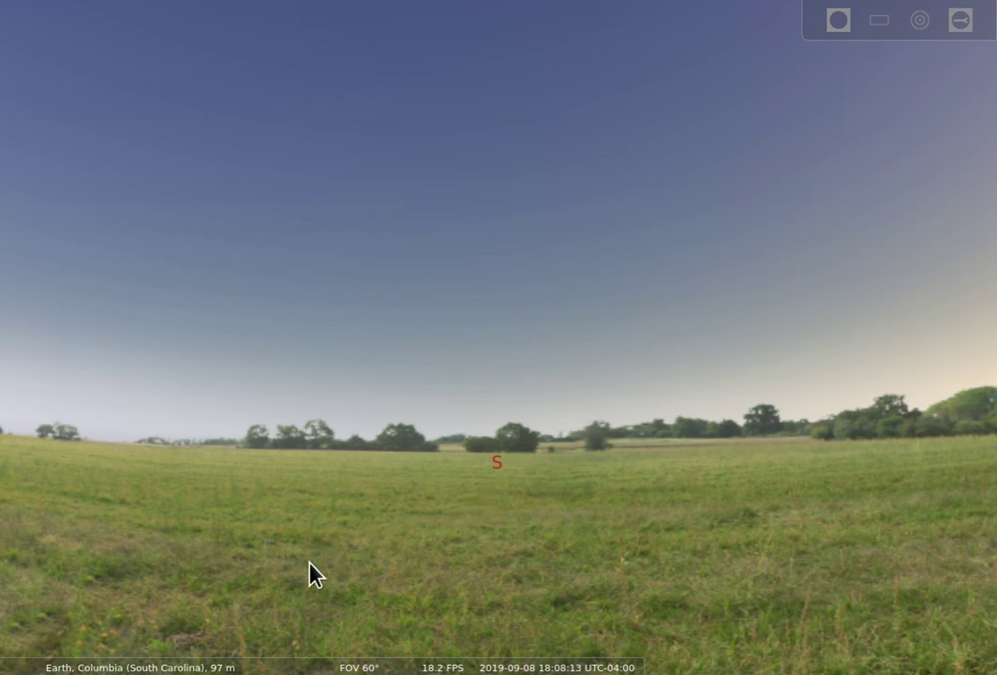
Search 'lond' in the Location window, pick London, Britain (UK), and clear the search field
mouse_move(286, 661)
mouse_move(33, 493)
mouse_move(22, 416)
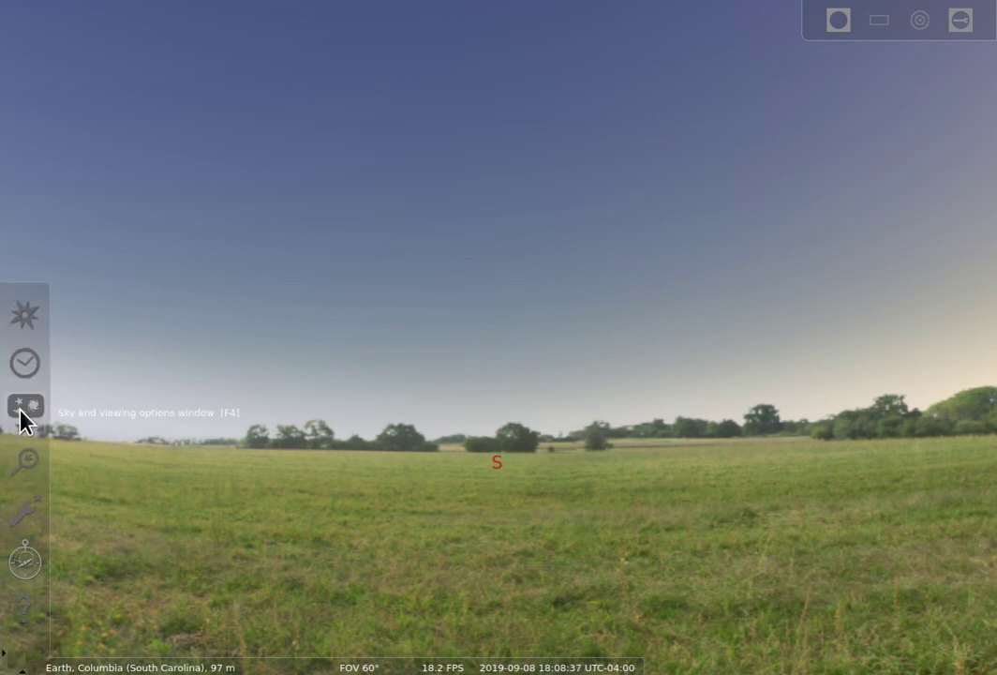
left_click(23, 323)
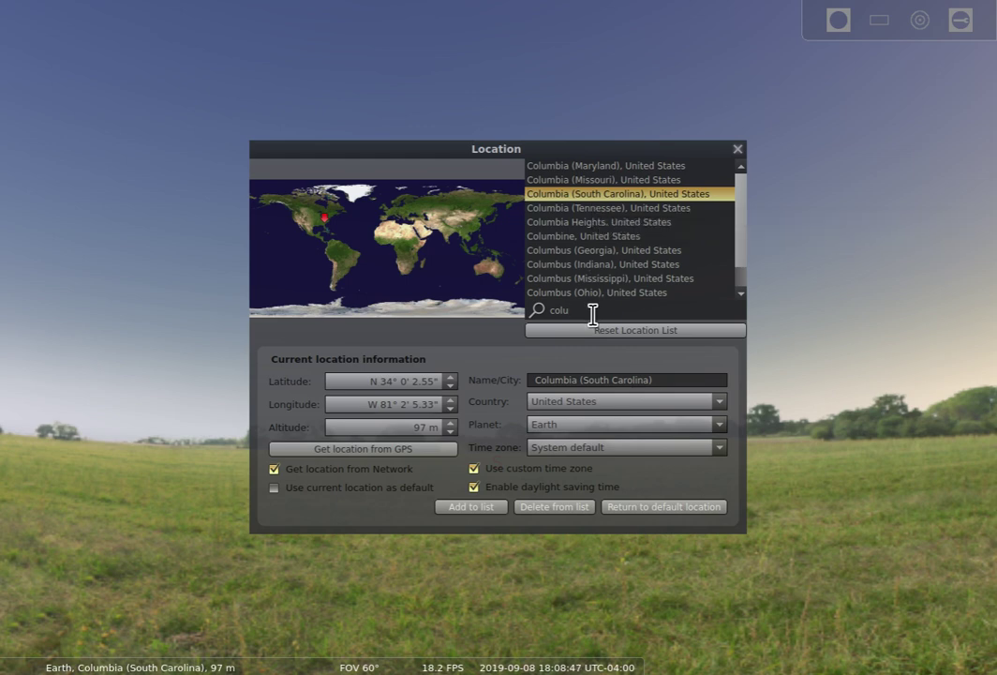
key("BackSpace")
key("BackSpace")
key("BackSpace")
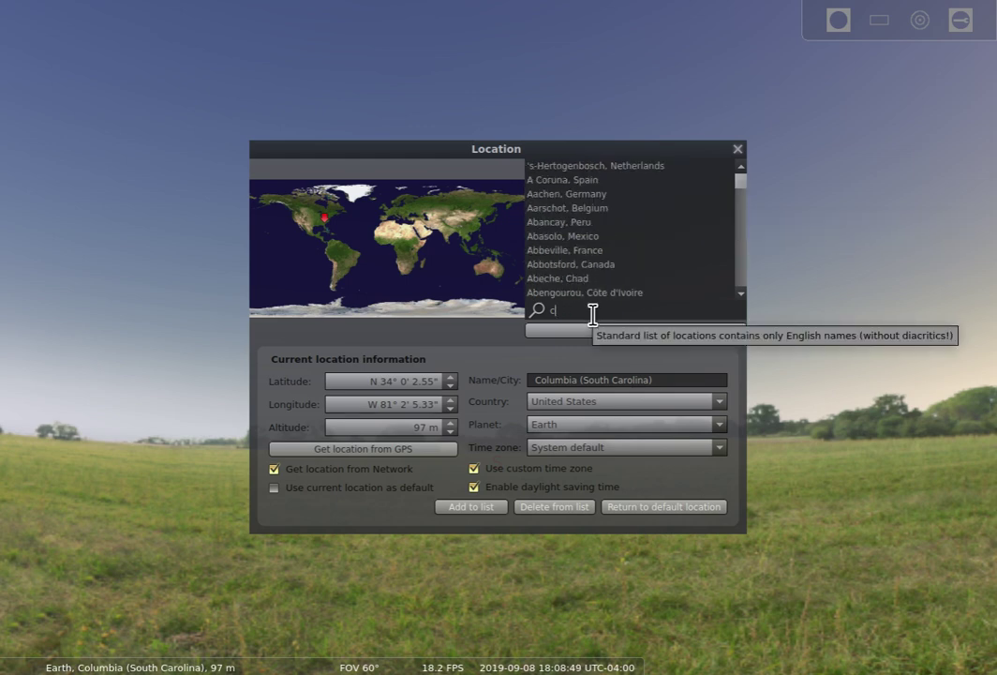
key("BackSpace")
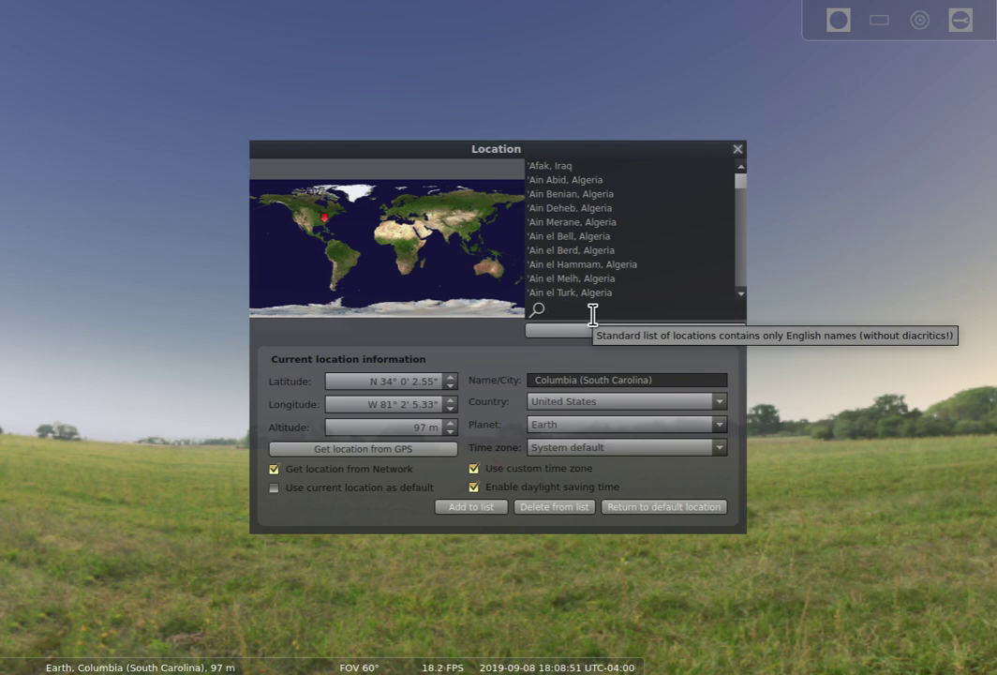
type("lo")
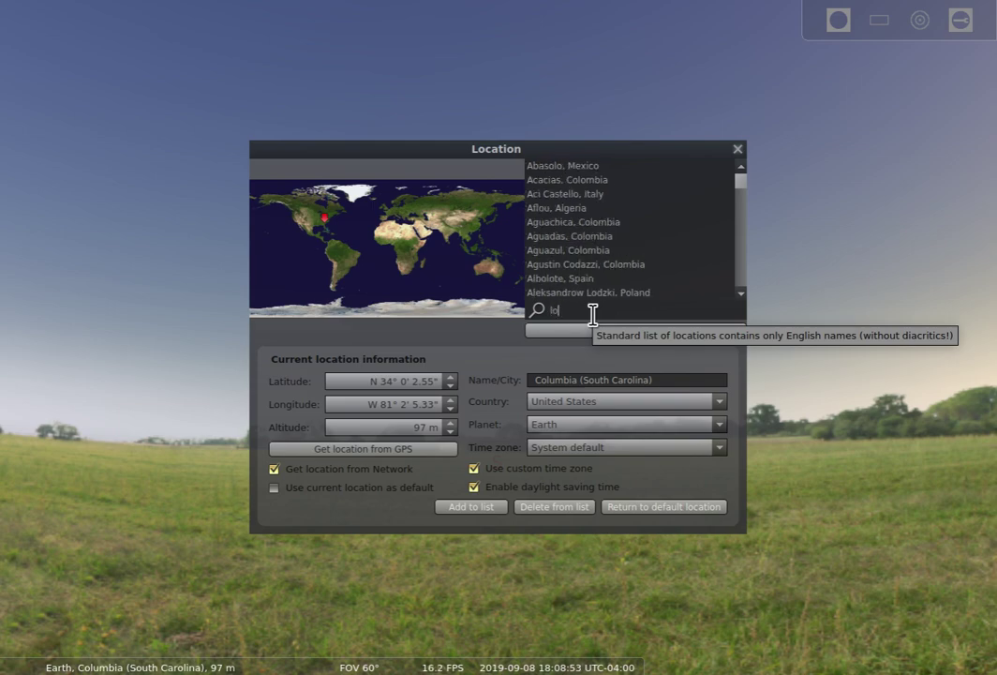
type("nd")
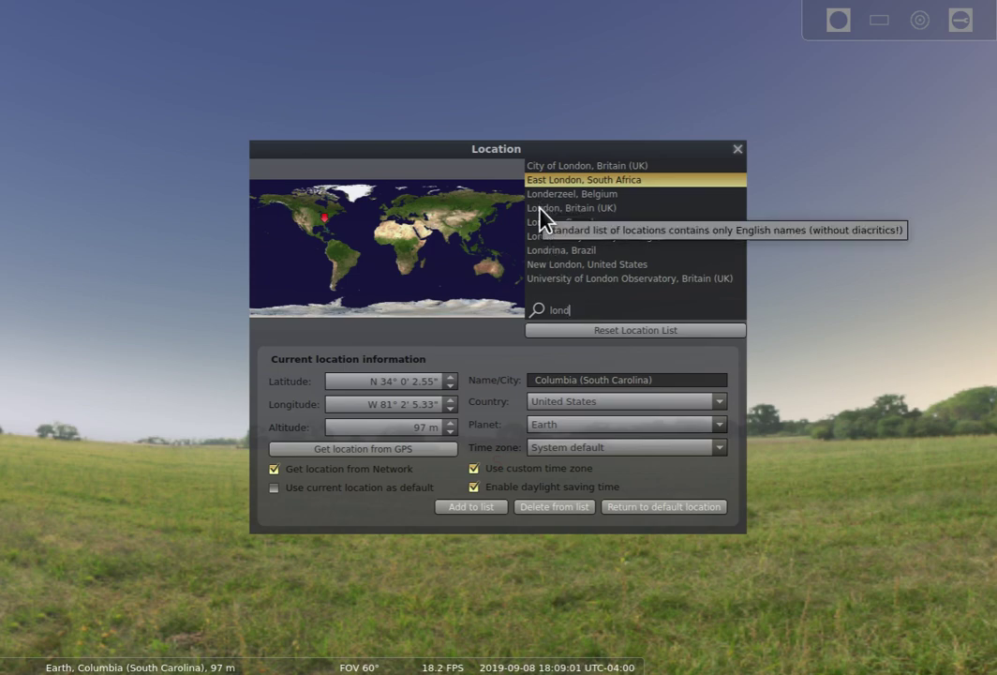
left_click(573, 210)
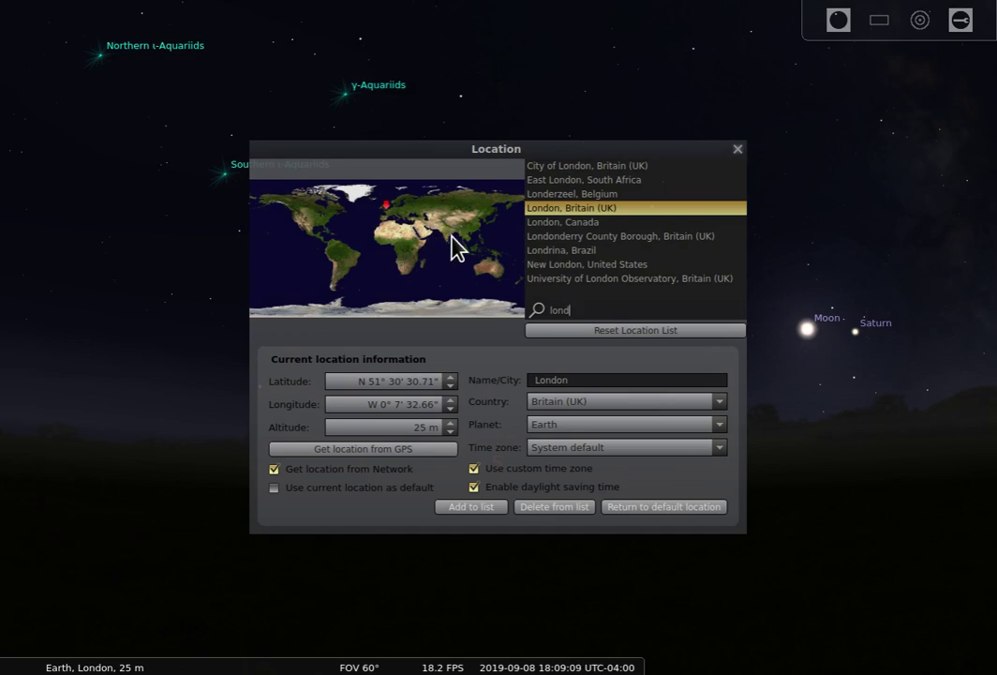
key("BackSpace")
key("BackSpace")
key("BackSpace")
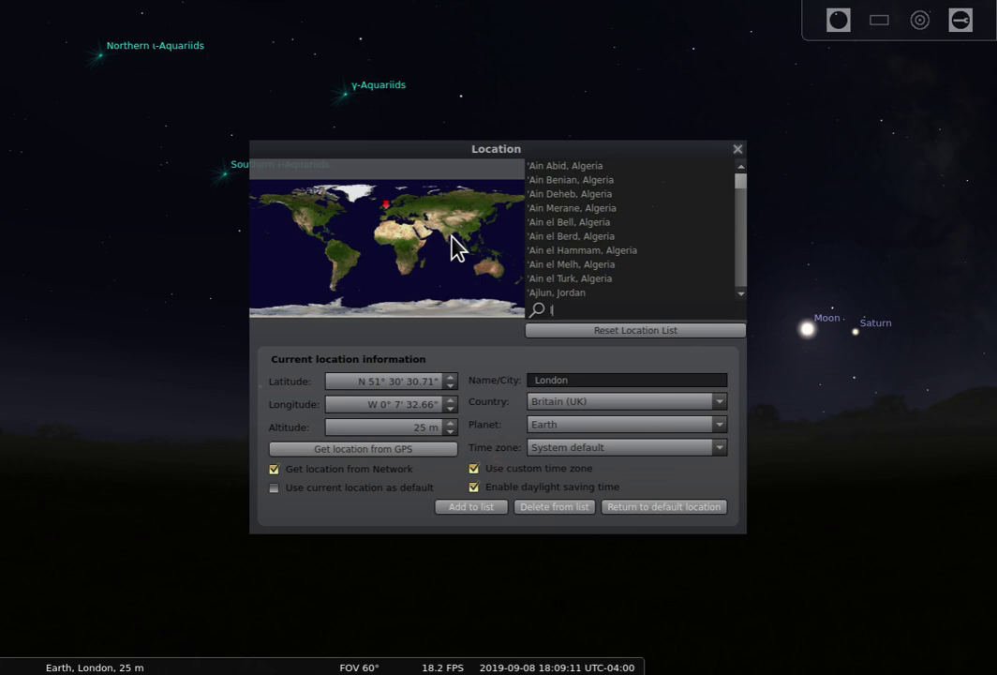
key("BackSpace")
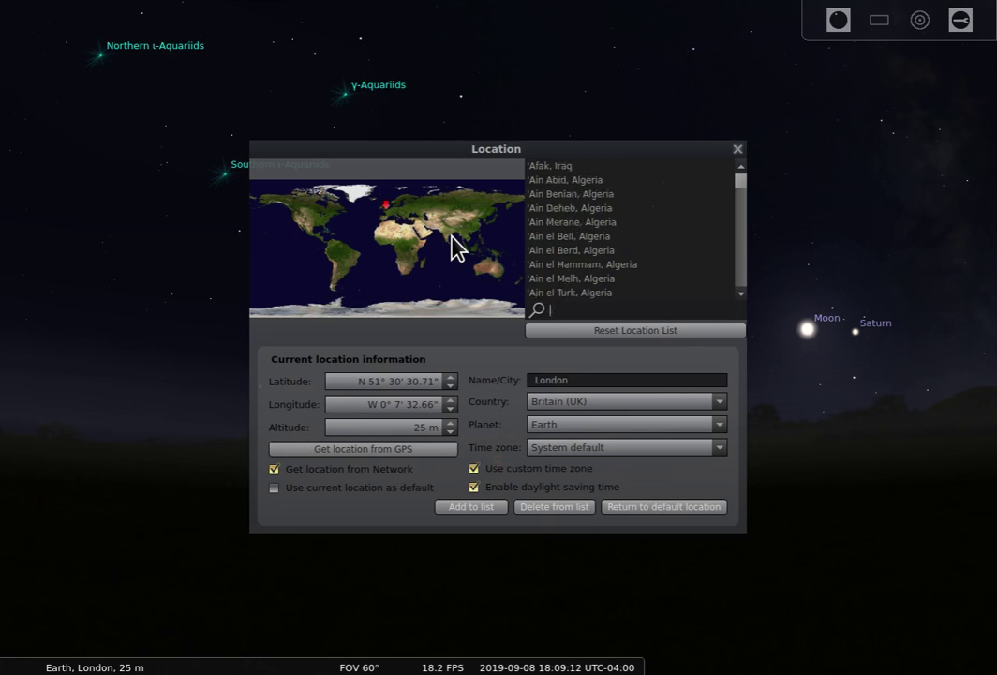
Try locations on the world map in central Australia, South Africa and the eastern United States
left_click(491, 269)
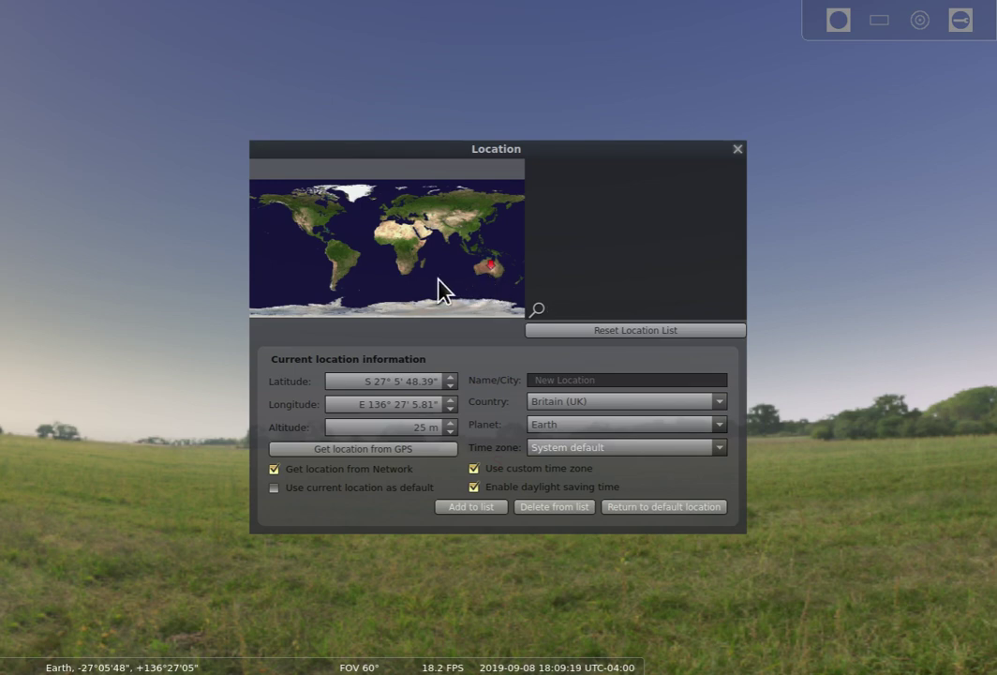
left_click(405, 268)
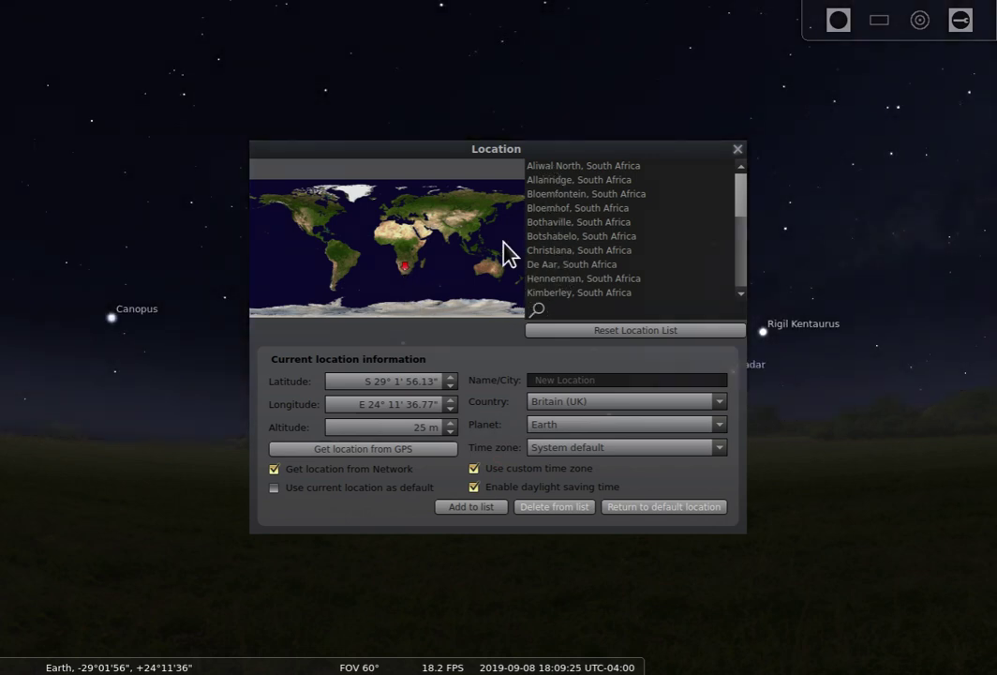
left_click(328, 223)
Search 'colum', choose Columbia (South Carolina), United States, and close the Location window
left_click(564, 319)
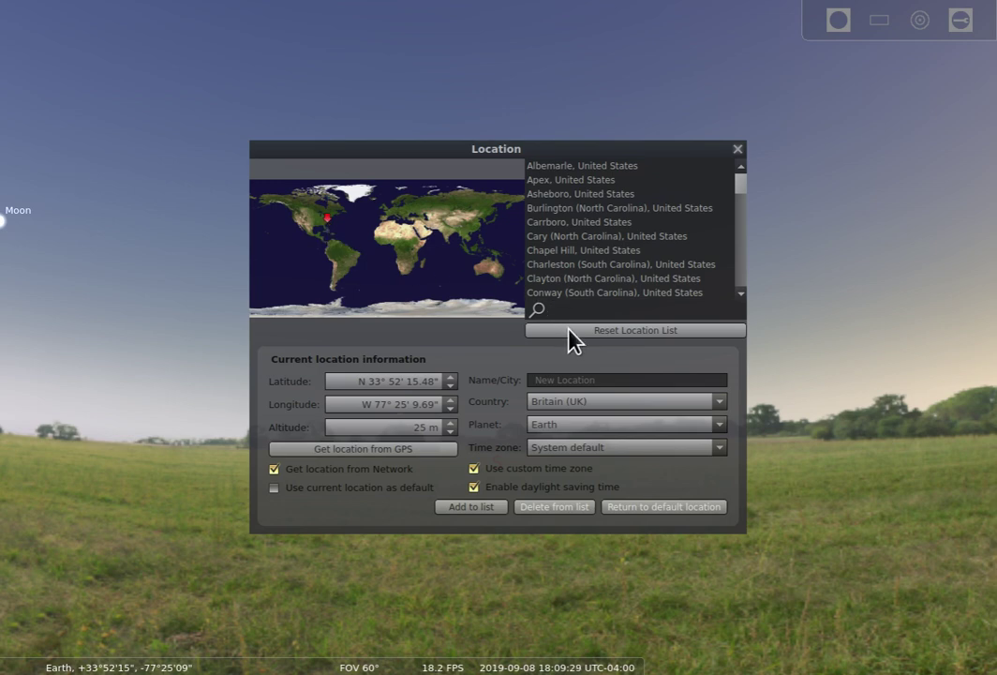
left_click(571, 335)
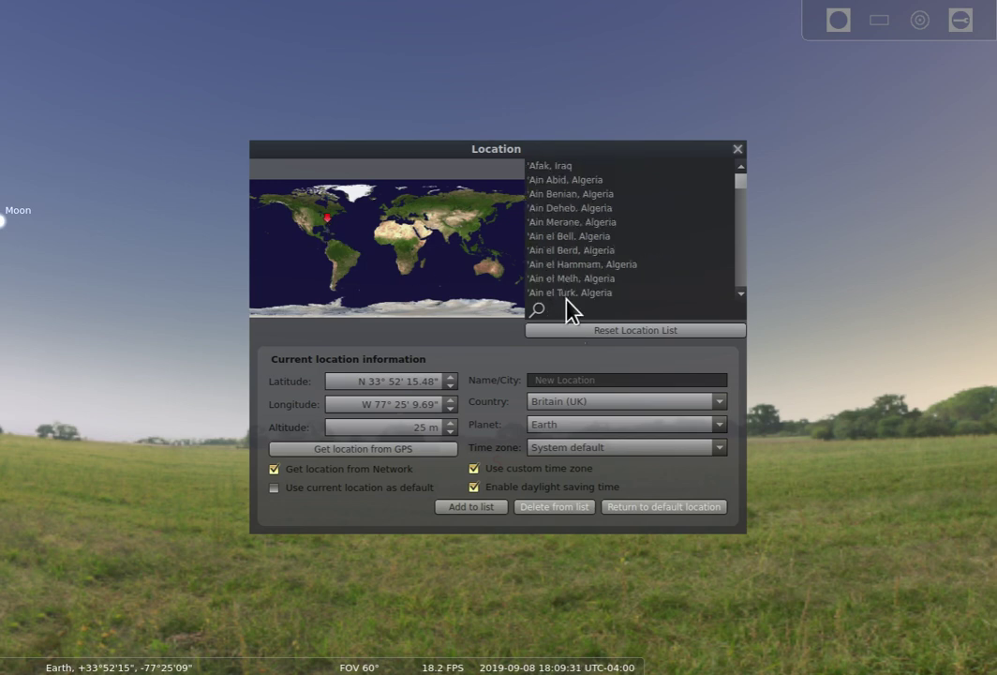
type("col")
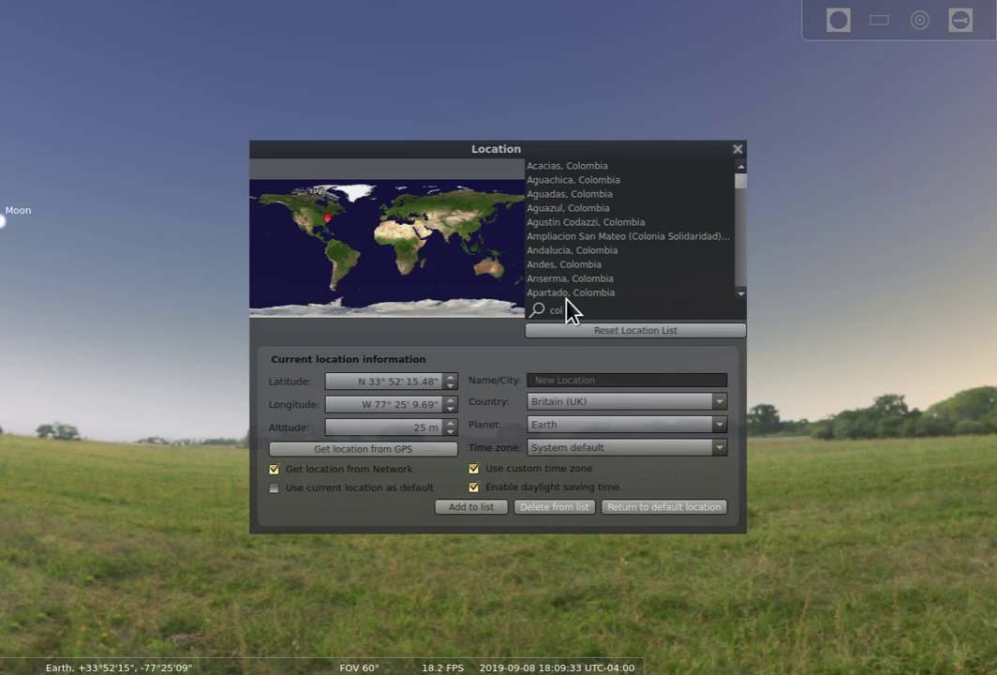
type("u")
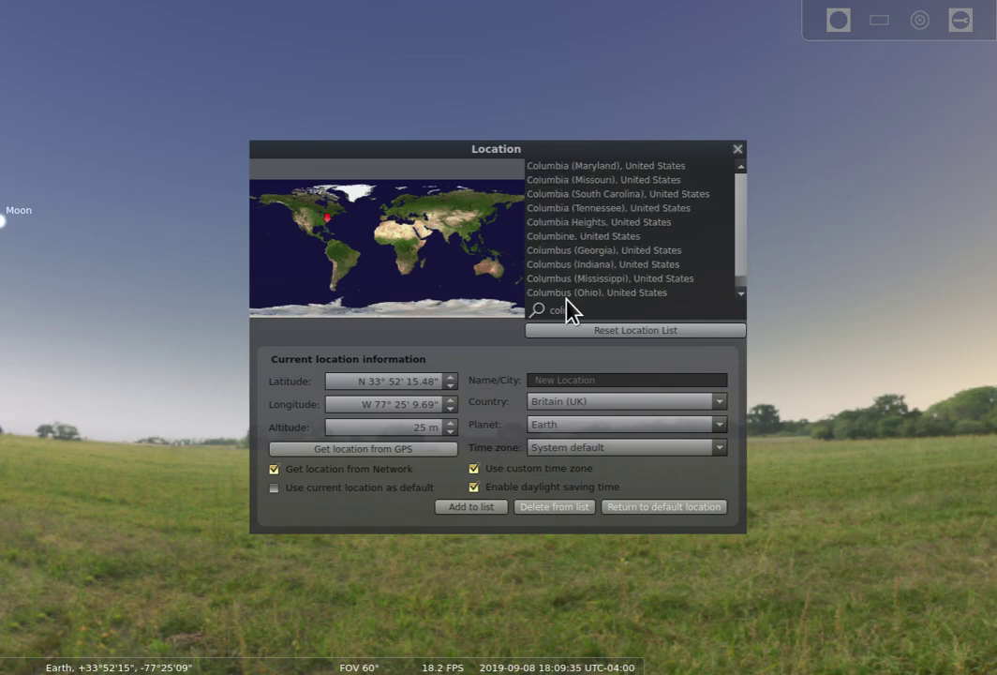
type("m")
left_click(590, 194)
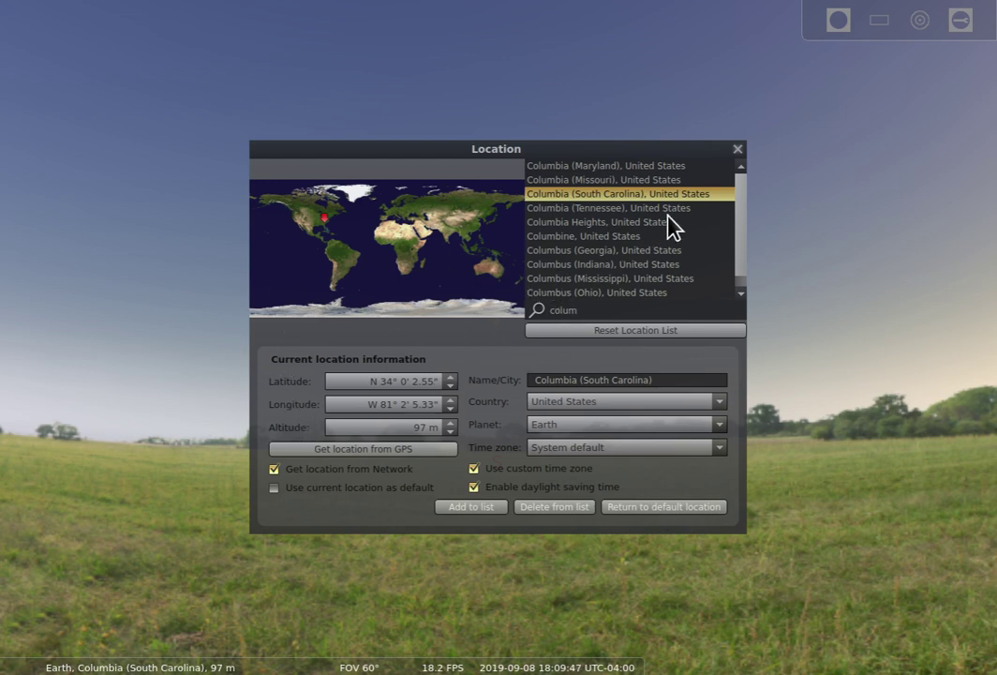
left_click(737, 149)
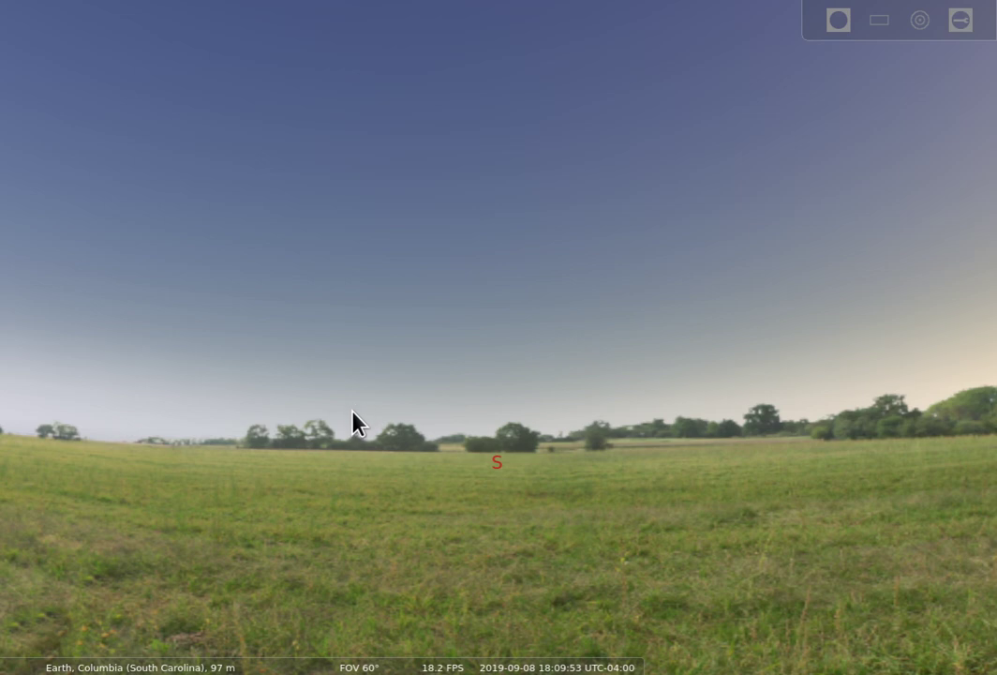
mouse_move(5, 416)
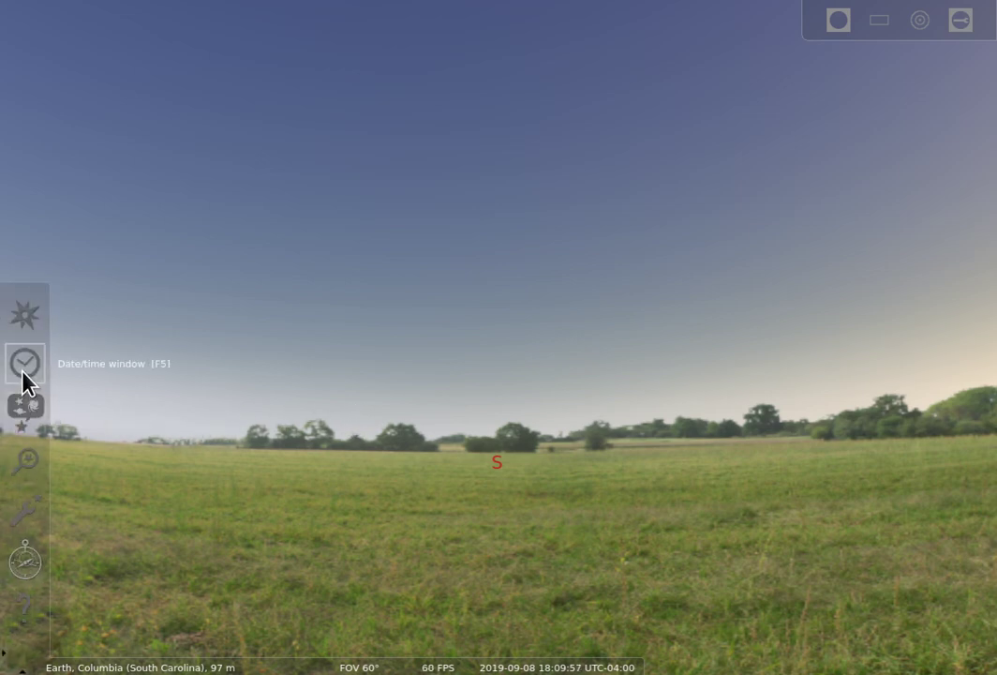
In the Date and Time window, set the date to 2019-08-26 and the time to 09:30
left_click(23, 373)
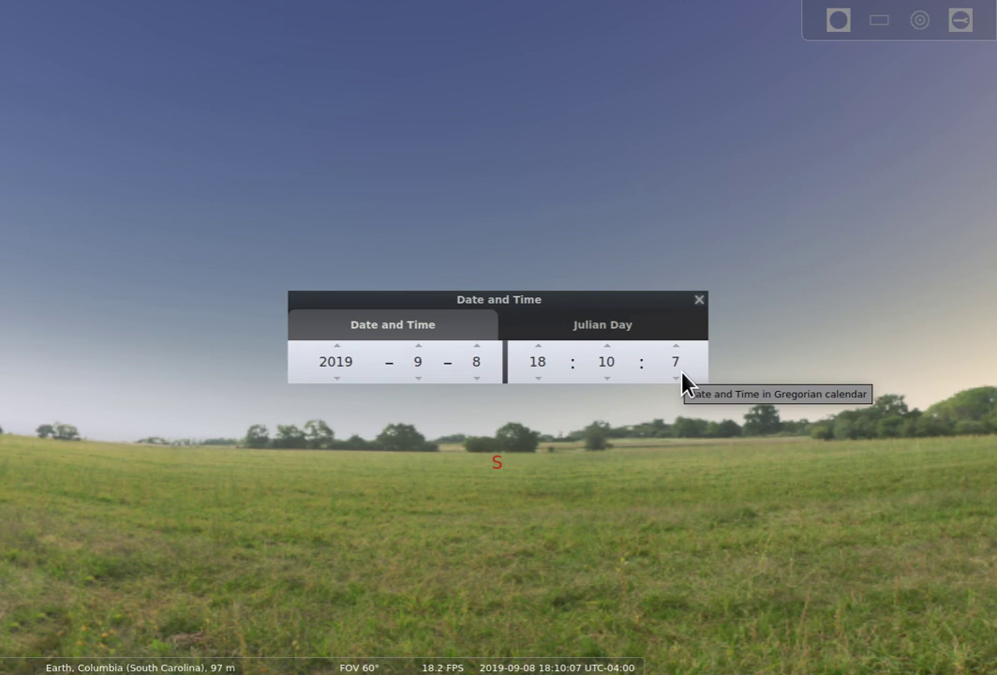
left_click(418, 379)
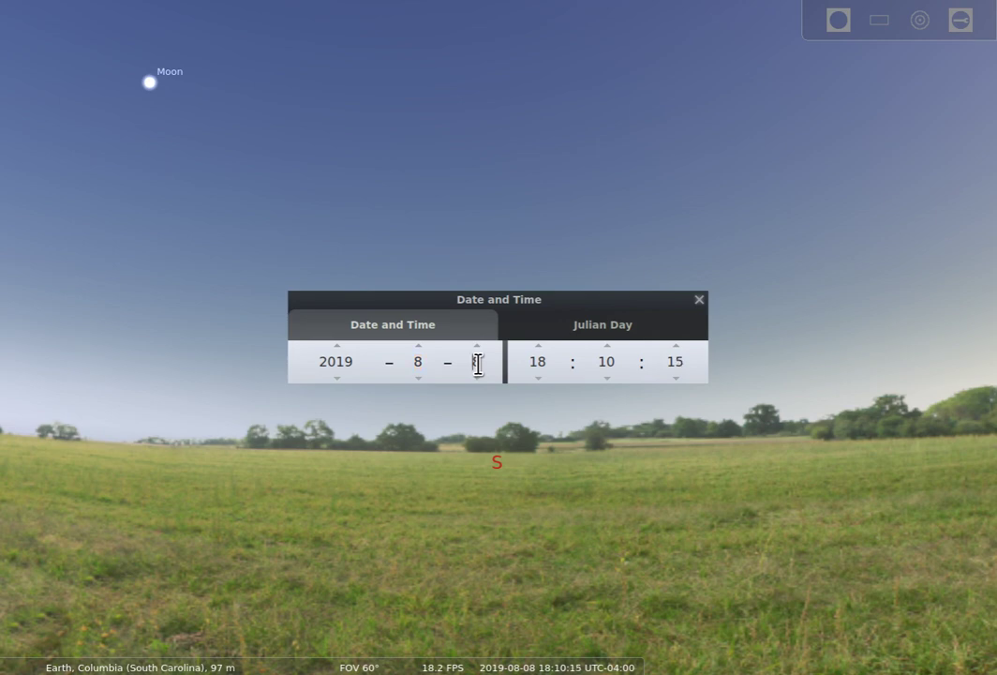
left_click(481, 367)
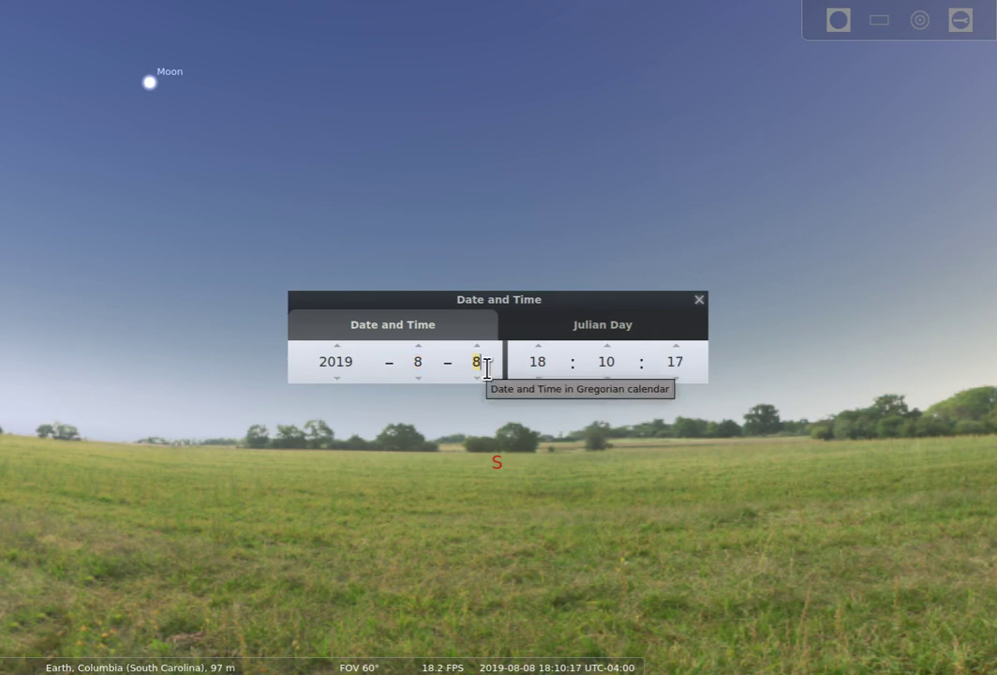
type("26")
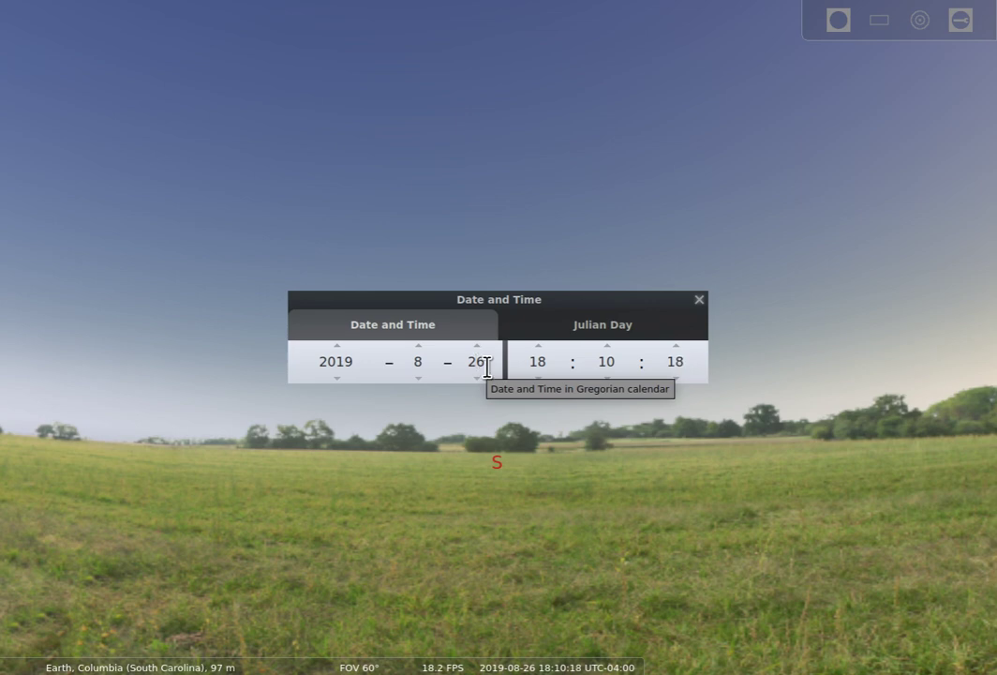
left_click(549, 365)
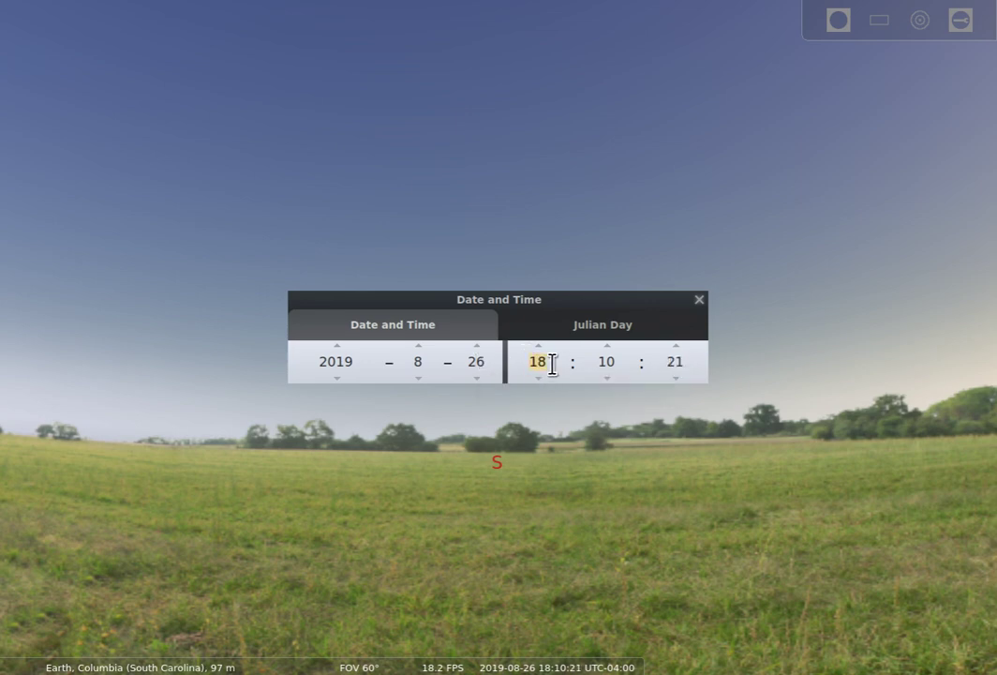
type("9")
left_click(600, 365)
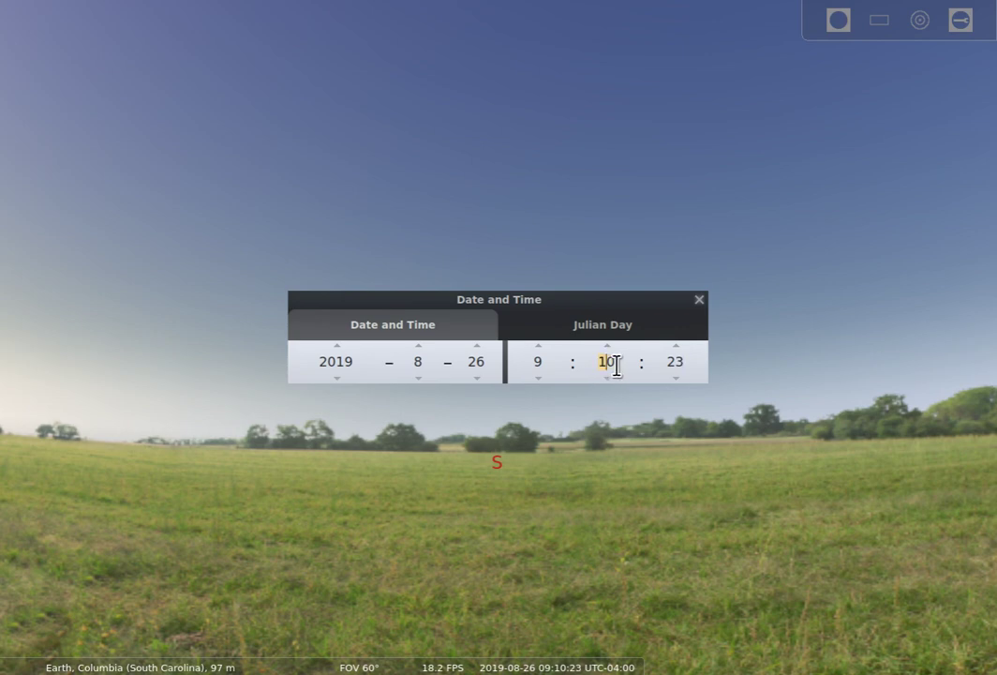
type("30")
Pause and resume the simulated clock twice
mouse_move(545, 661)
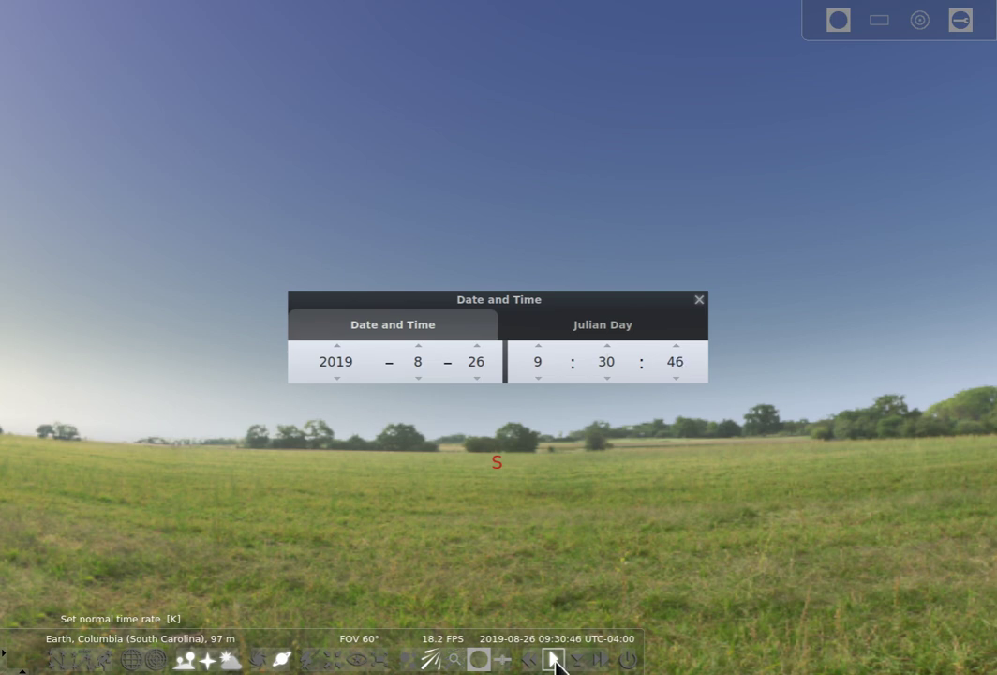
left_click(556, 660)
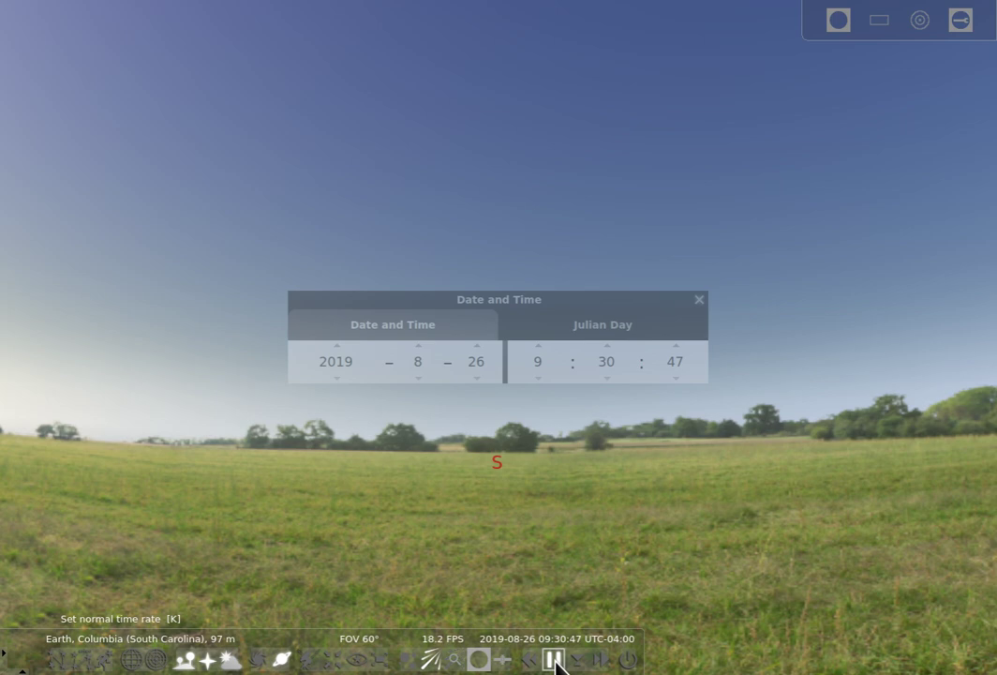
left_click(555, 660)
left_click(556, 661)
left_click(556, 660)
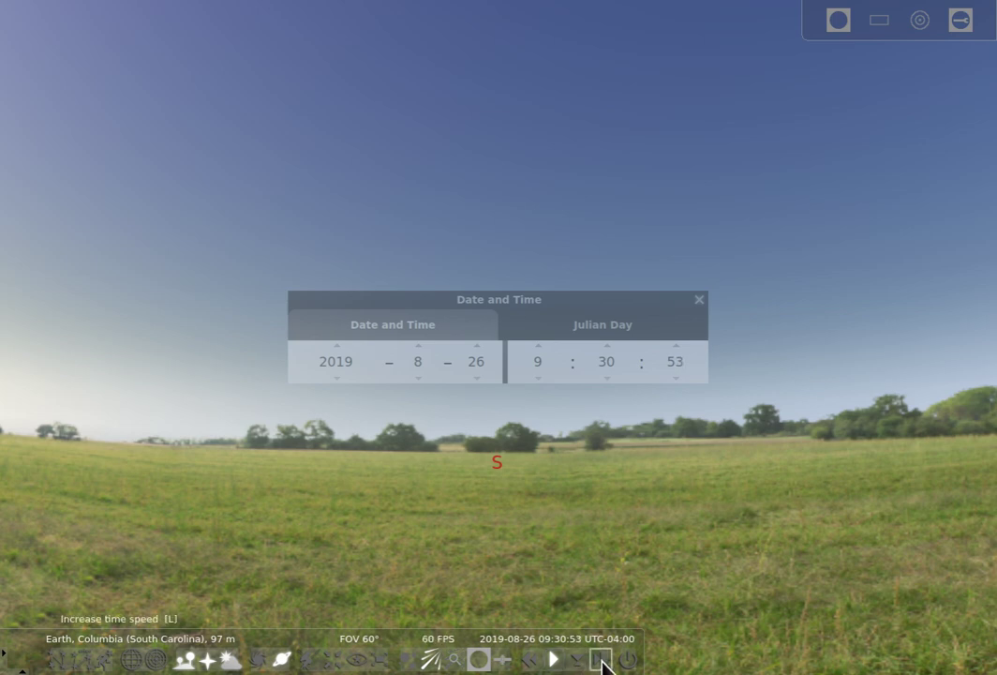
Increase the time speed four times so the clock runs far faster than real time
left_click(600, 661)
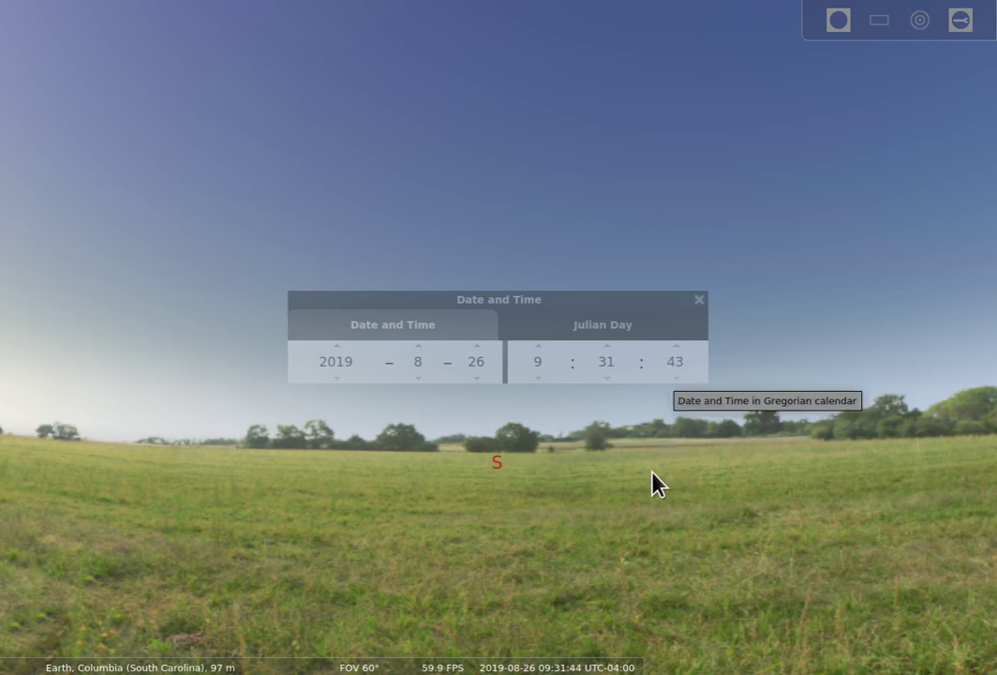
mouse_move(605, 652)
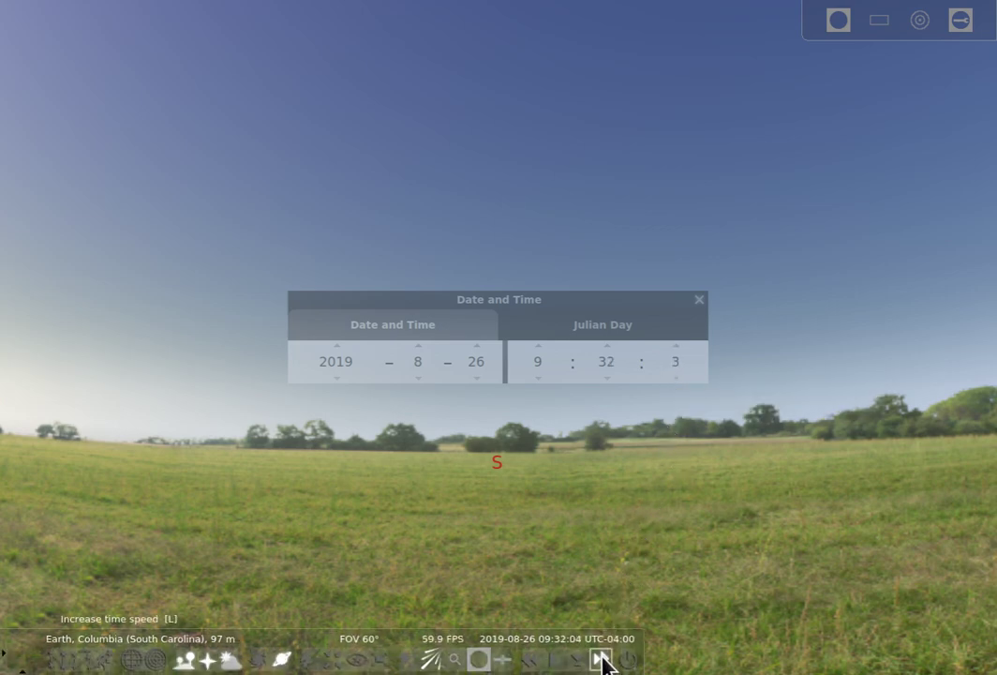
left_click(603, 658)
left_click(603, 658)
left_click(600, 660)
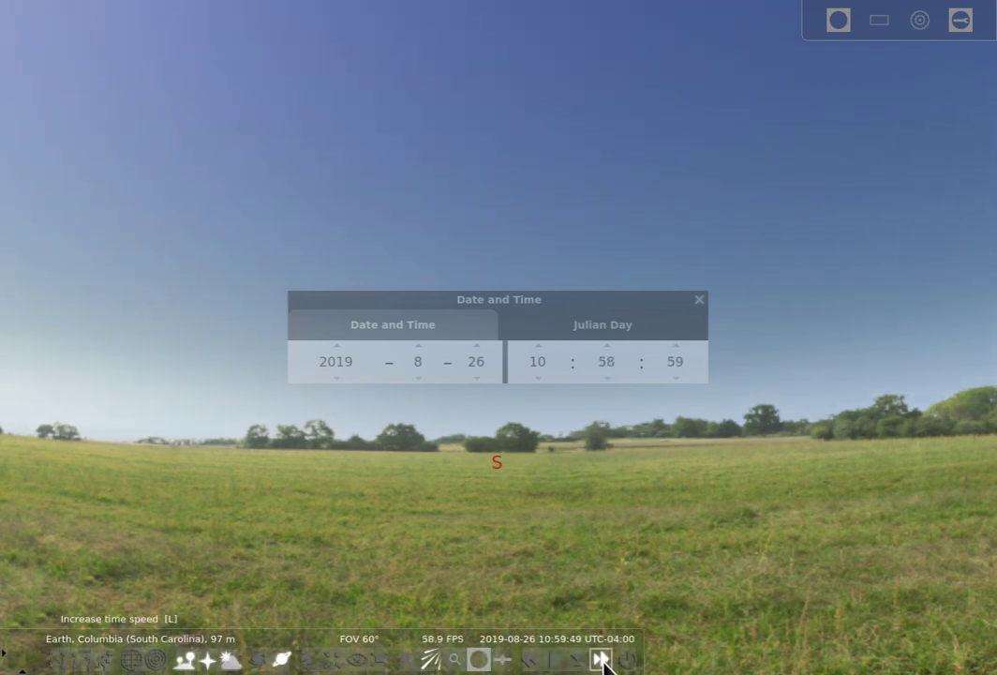
Speed the clock up once more, then slow it back to normal and pause it
left_click(600, 660)
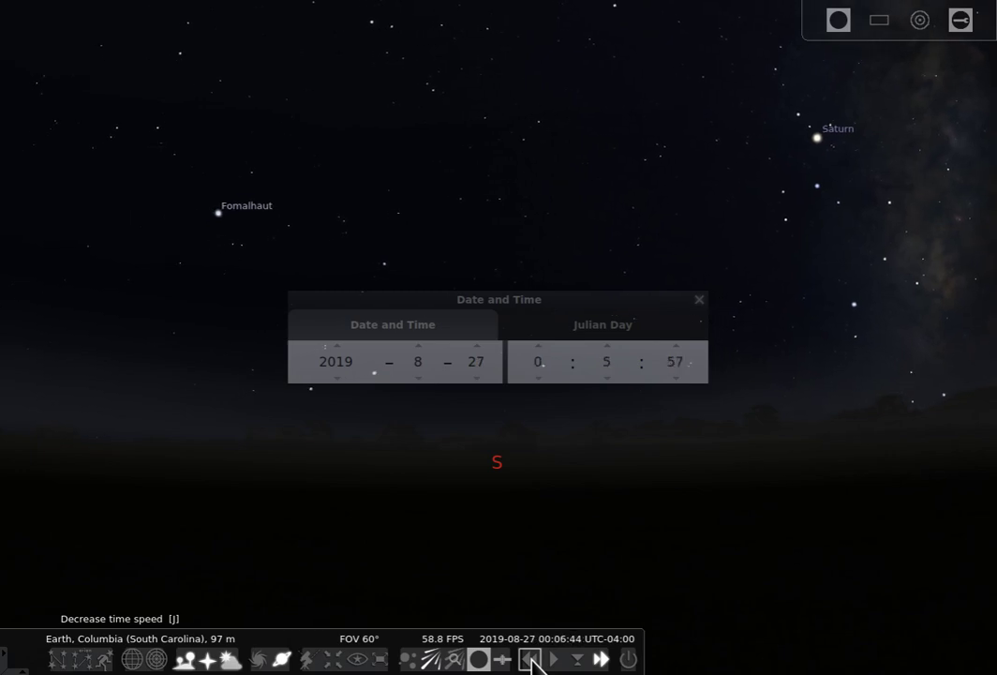
left_click(530, 659)
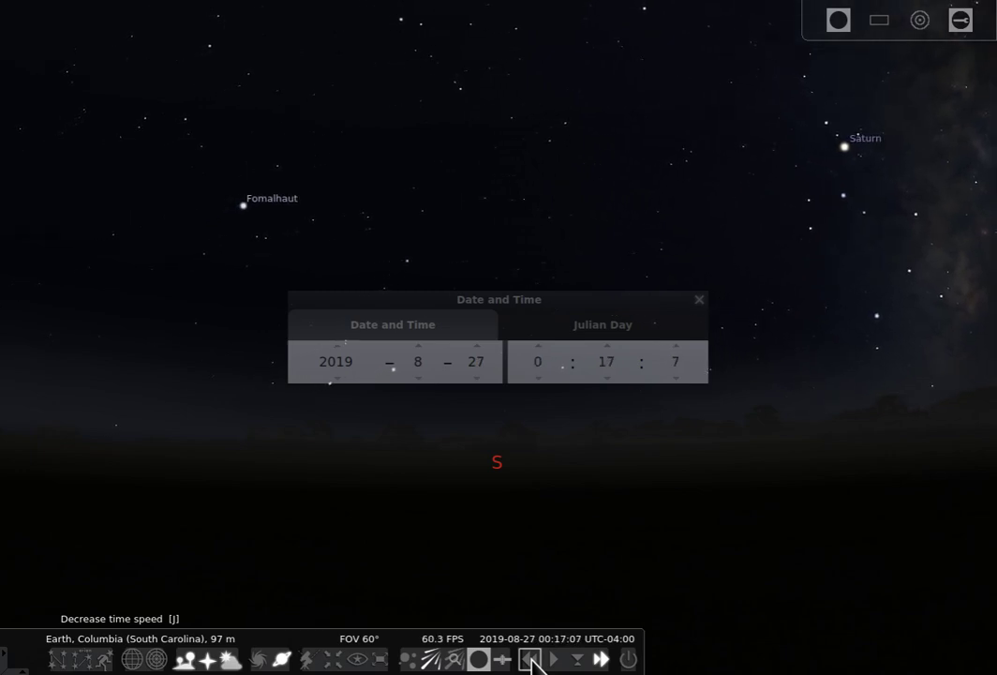
left_click(530, 659)
left_click(530, 659)
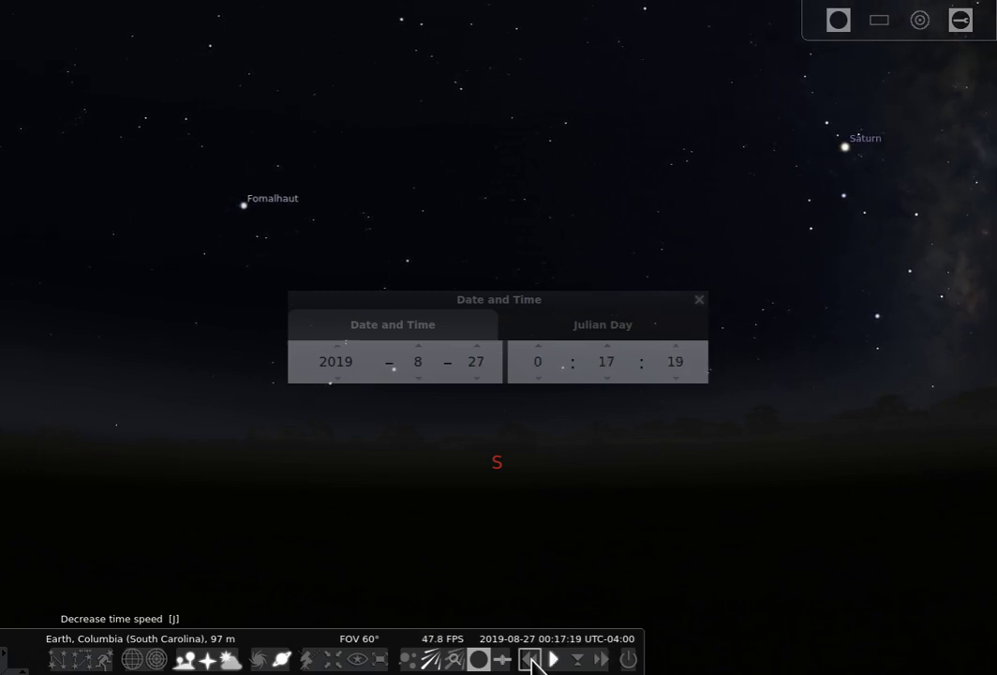
left_click(530, 660)
Rewind time faster and faster to the night of 2019-08-25, then restore the normal time rate
left_click(530, 660)
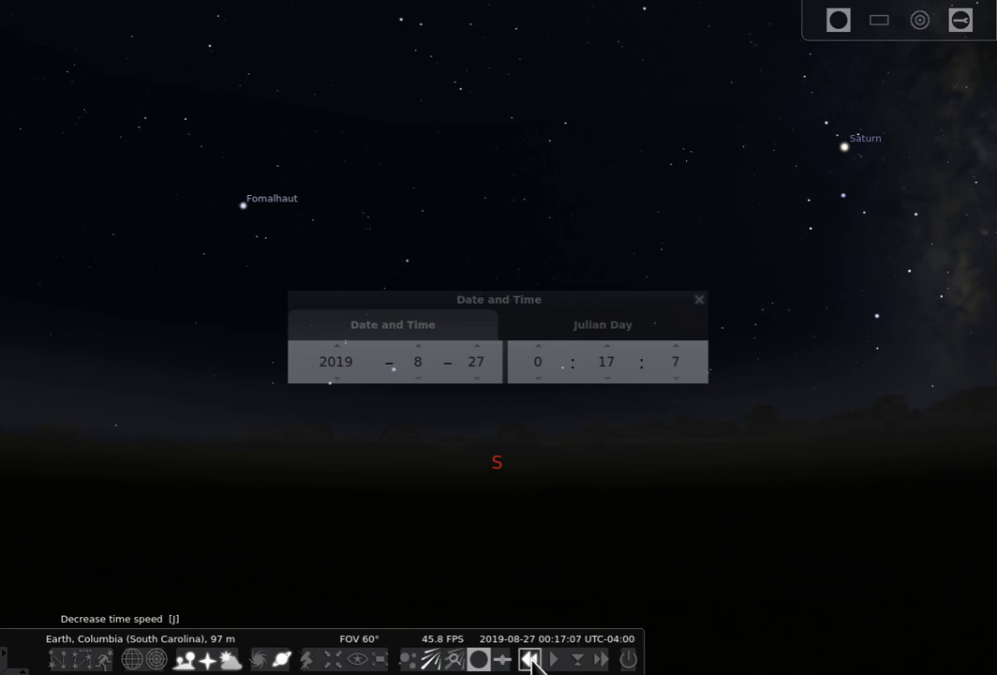
left_click(530, 660)
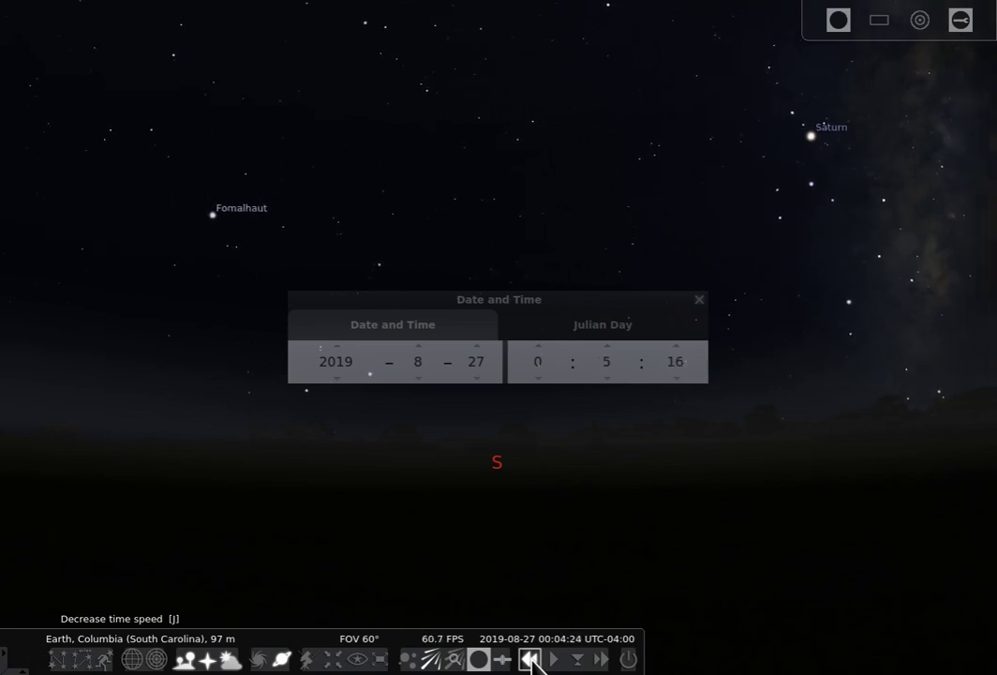
left_click(531, 660)
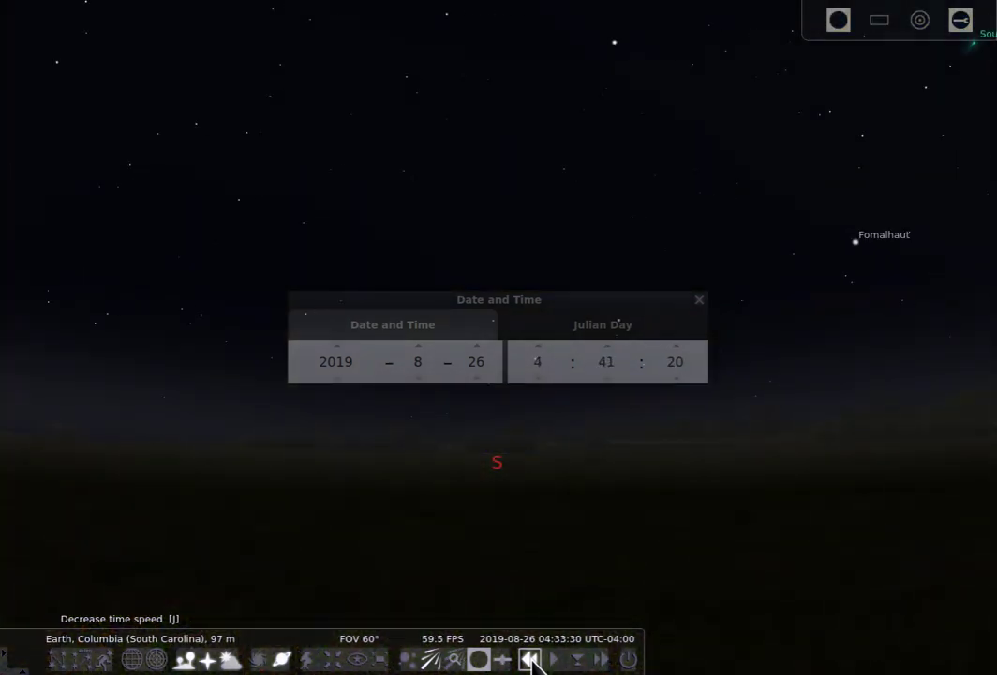
left_click(553, 660)
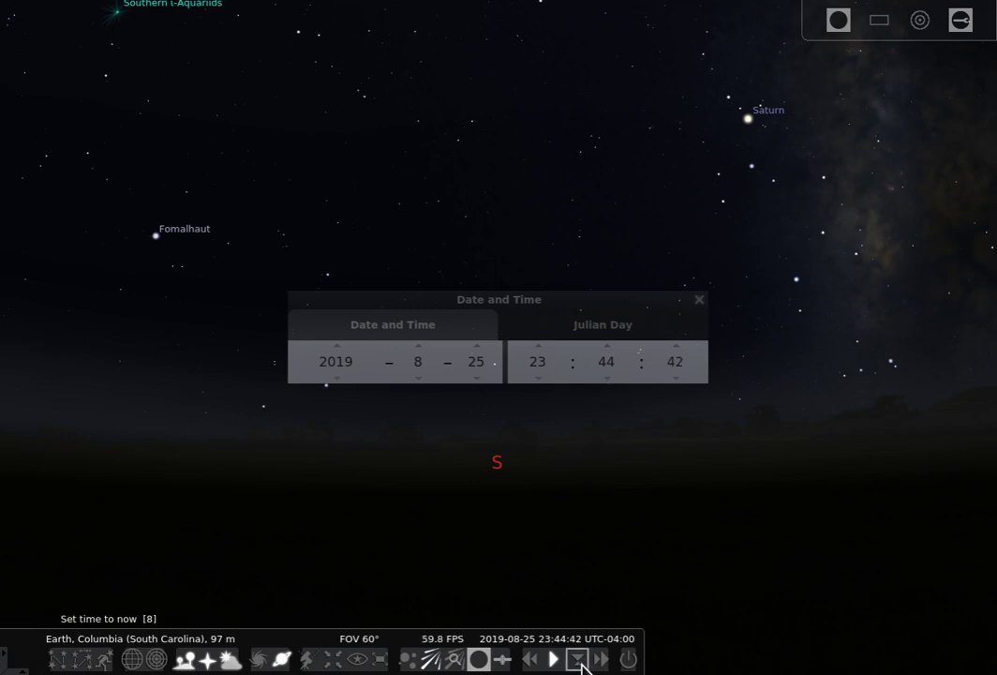
Reset the time to now, 2019-09-08 around 18:12
left_click(578, 660)
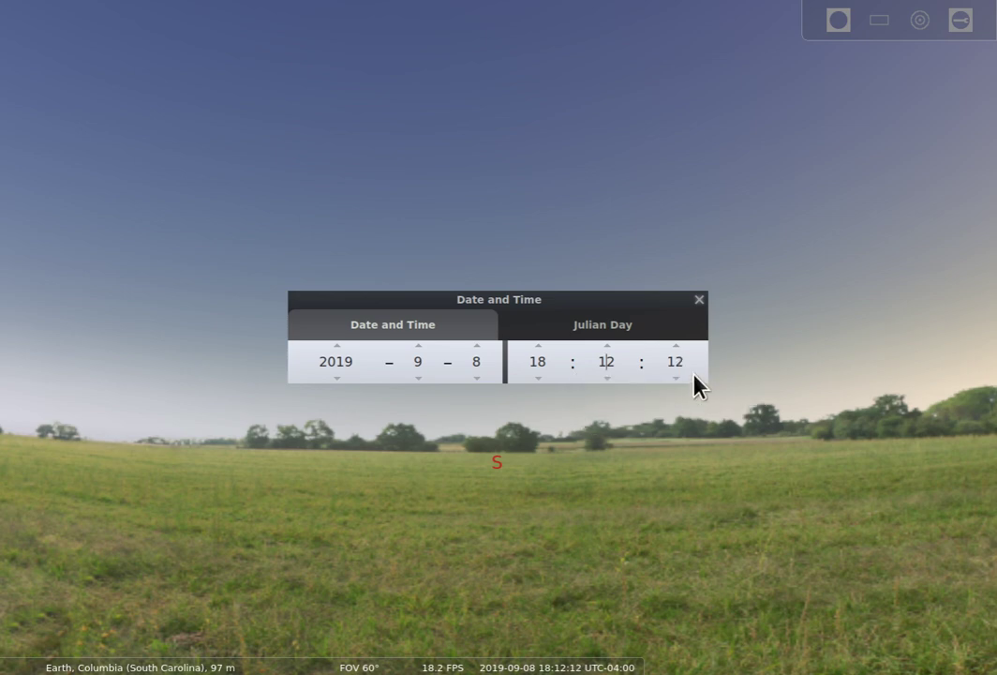
Close the Date and Time window to leave the twilight sky over Columbia
left_click(698, 300)
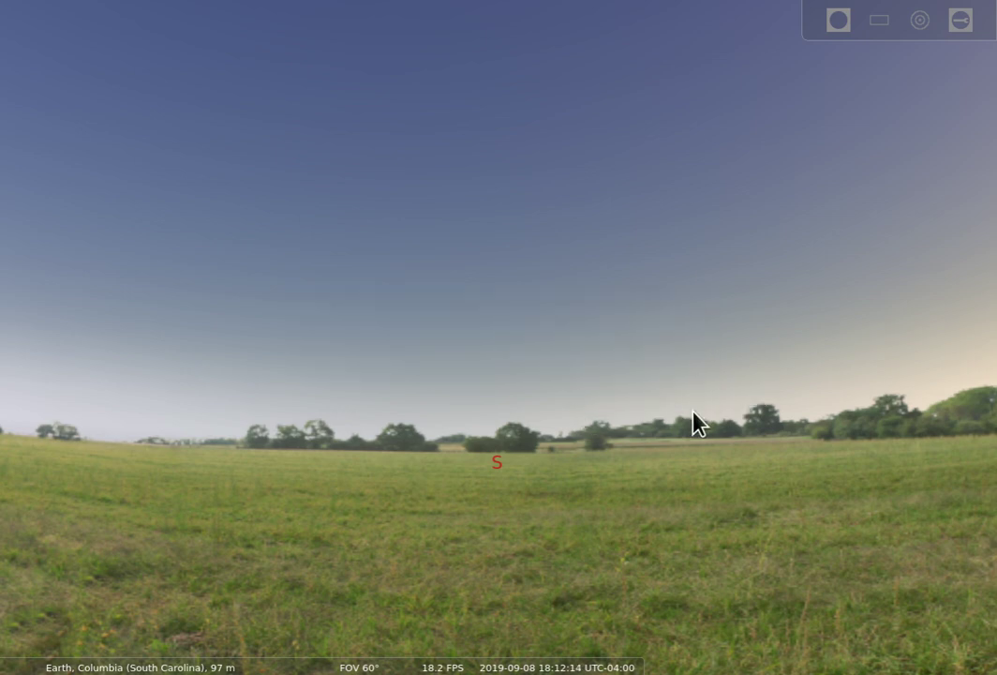
mouse_move(14, 379)
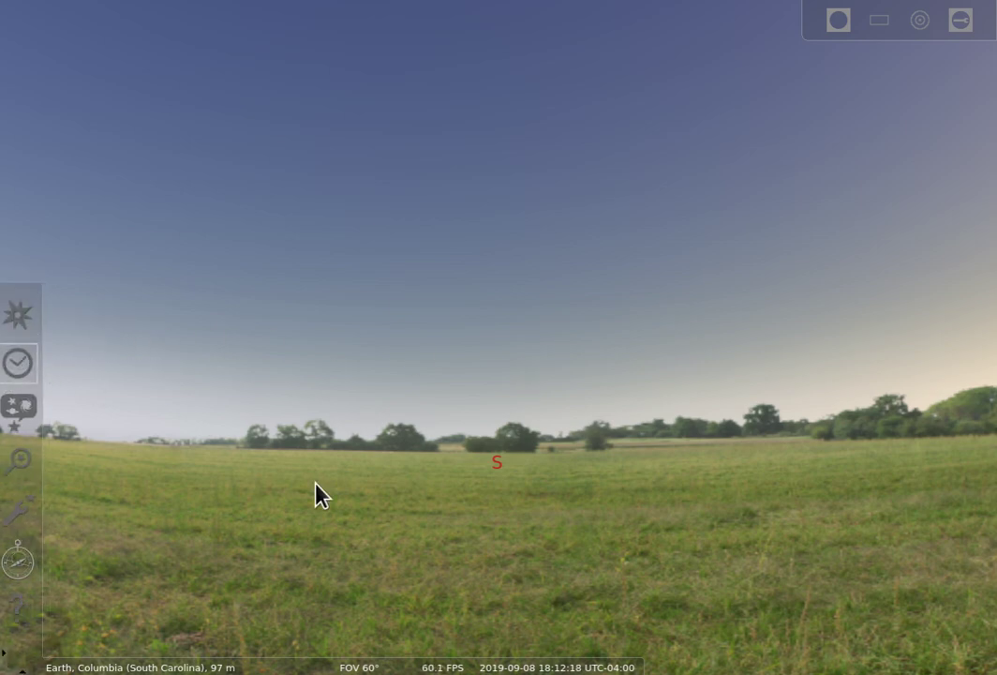
mouse_move(503, 659)
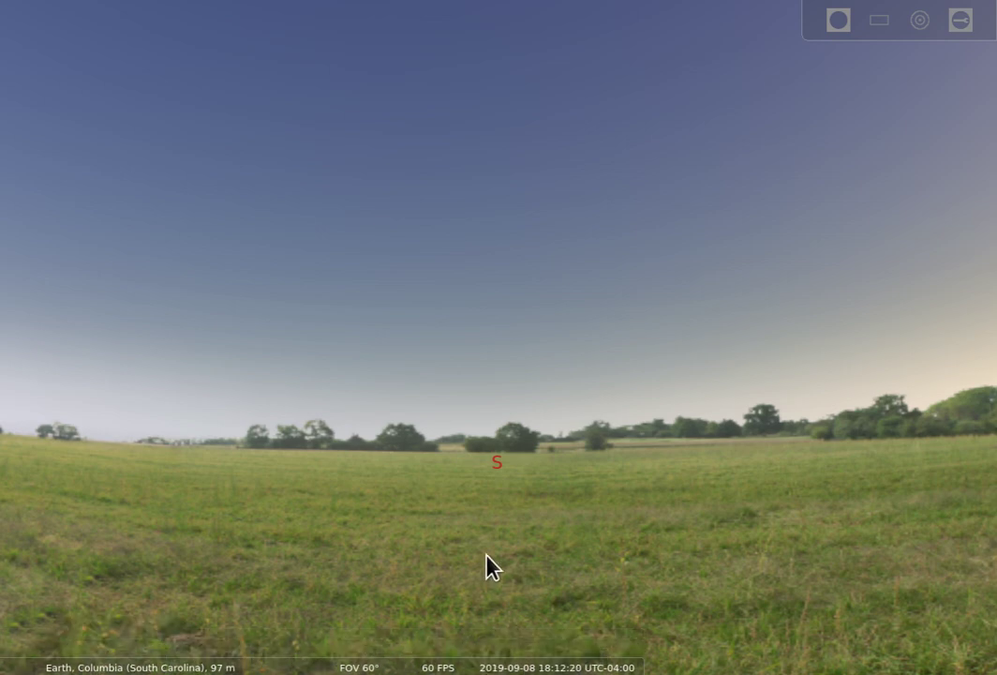